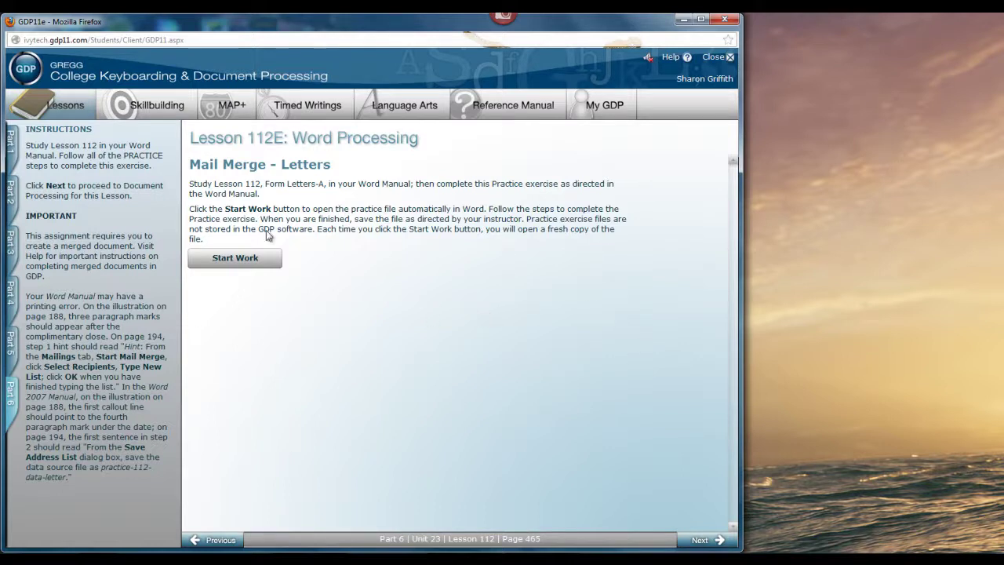
# Open the Lesson 112 practice letter in Word and show its formatting marks.
pyautogui.click(243, 264)
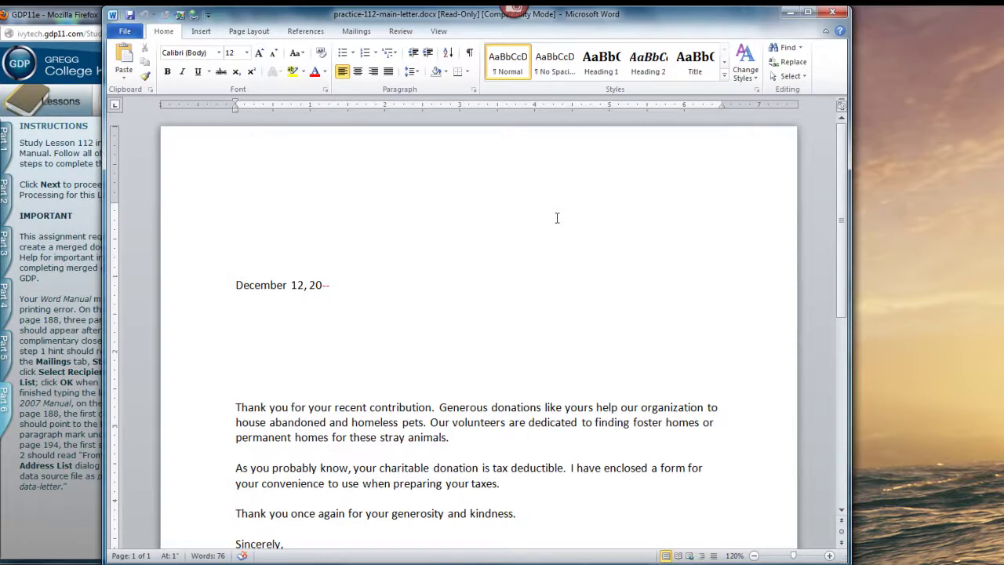
pyautogui.click(471, 55)
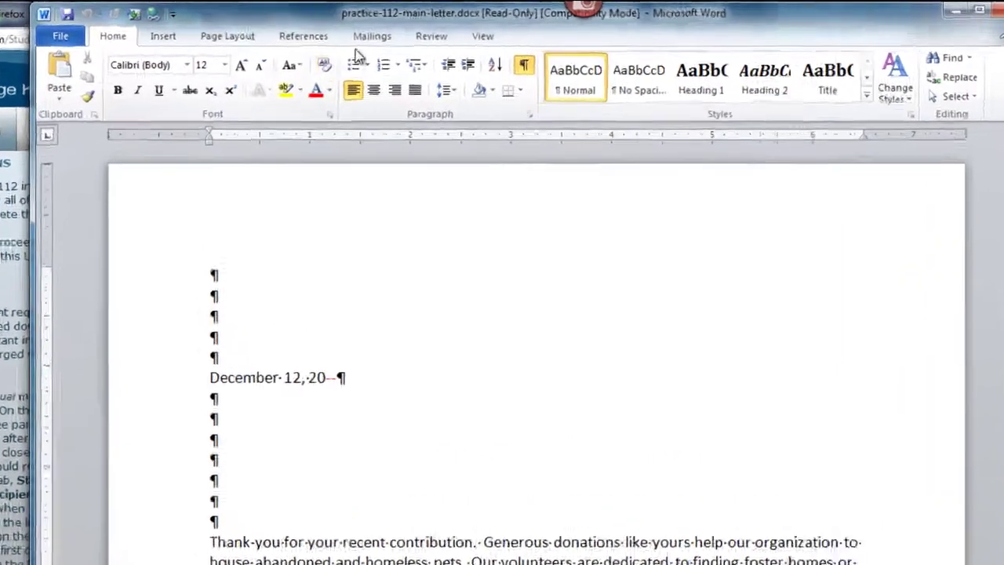
# Start typing a new recipient list for the letter's mail merge.
pyautogui.click(370, 36)
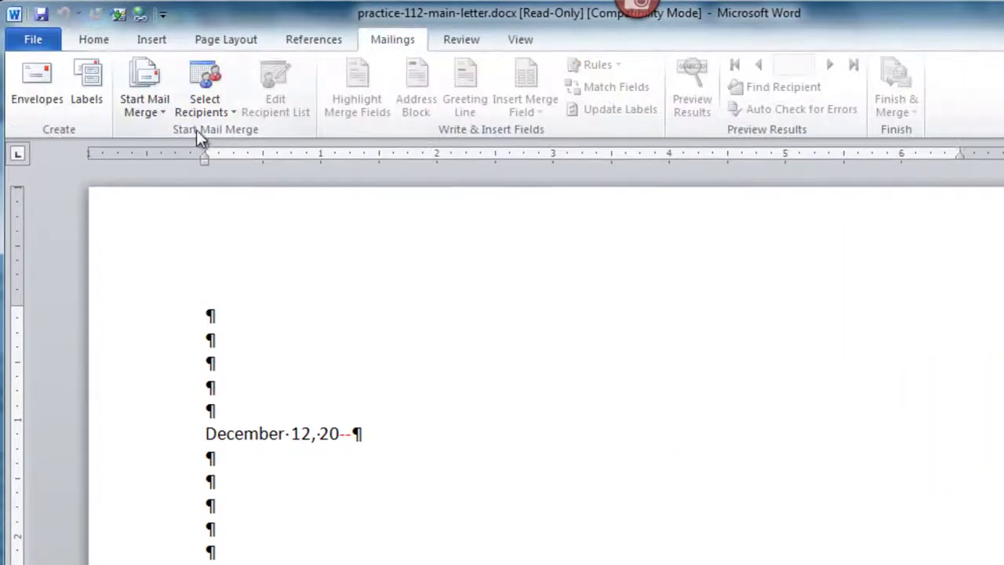
pyautogui.click(234, 108)
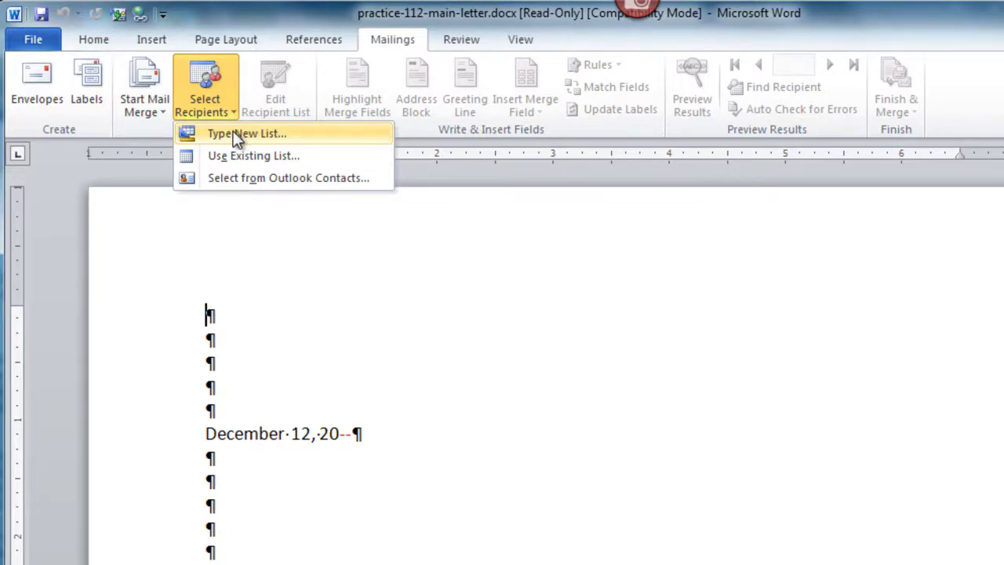
pyautogui.click(226, 130)
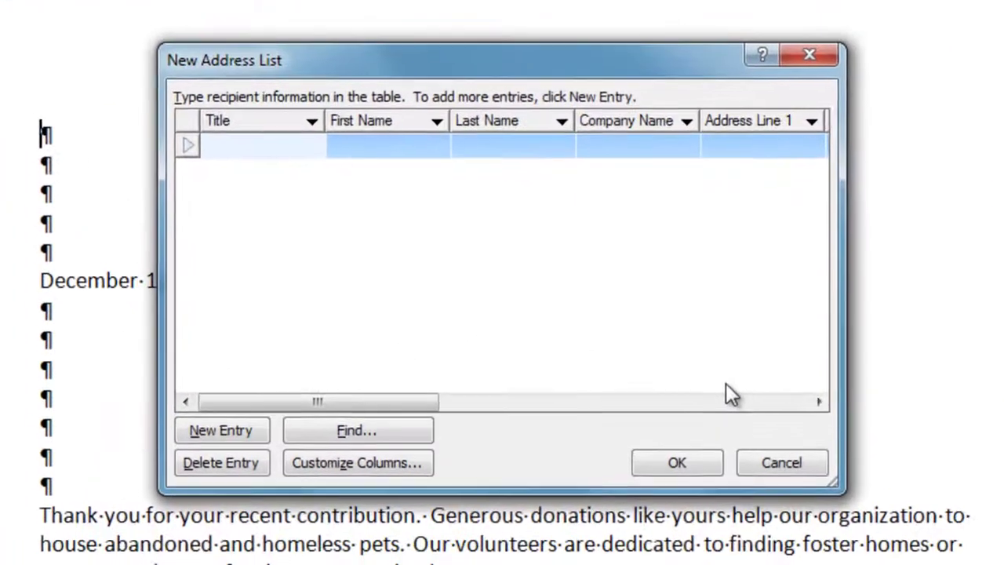
# Enter the title Dr. and the first and last name of the first recipient in the address list.
pyautogui.write('Dr.')
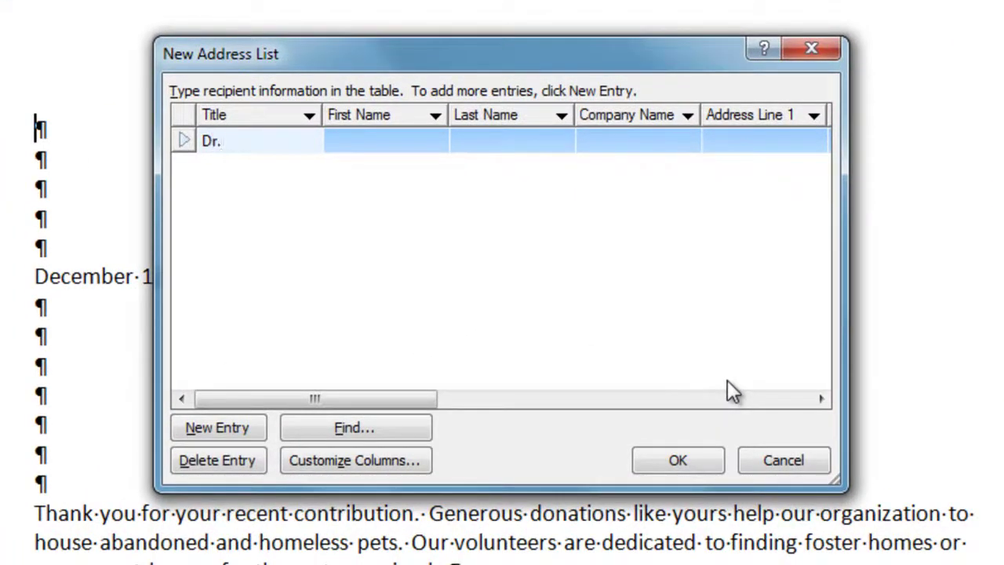
pyautogui.press('Tab')
pyautogui.write('Michael')
pyautogui.press('Tab')
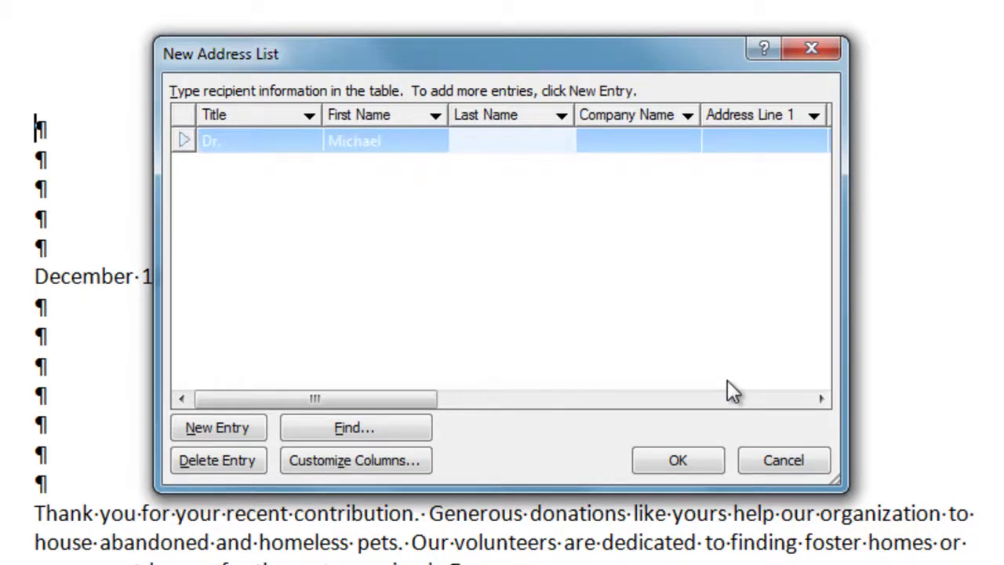
pyautogui.write('Quon')
# Enter the first recipient's street address and move it from the Company Name field to Address Line 1.
pyautogui.press('Tab')
pyautogui.write('1501')
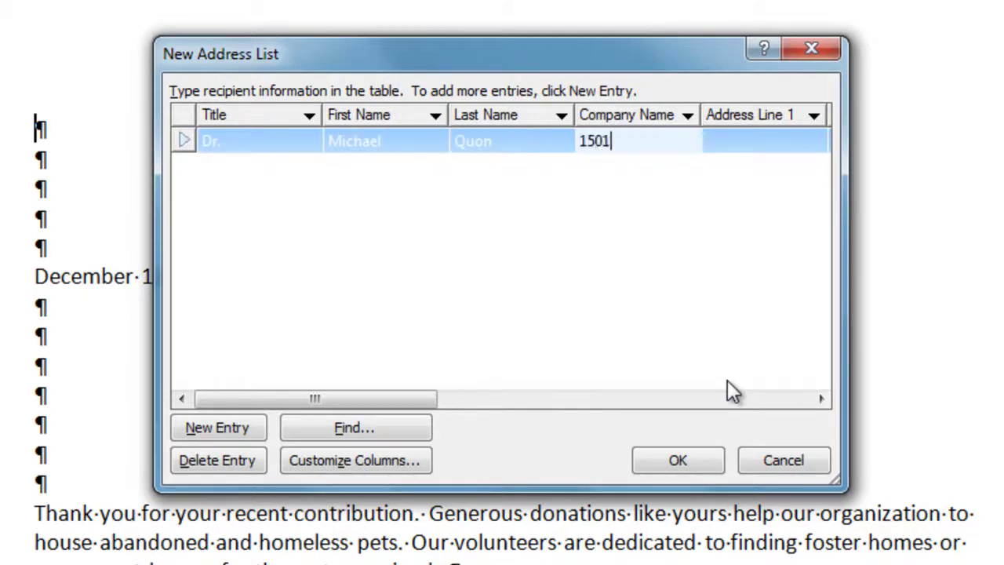
pyautogui.write(' East Capitol Avenue')
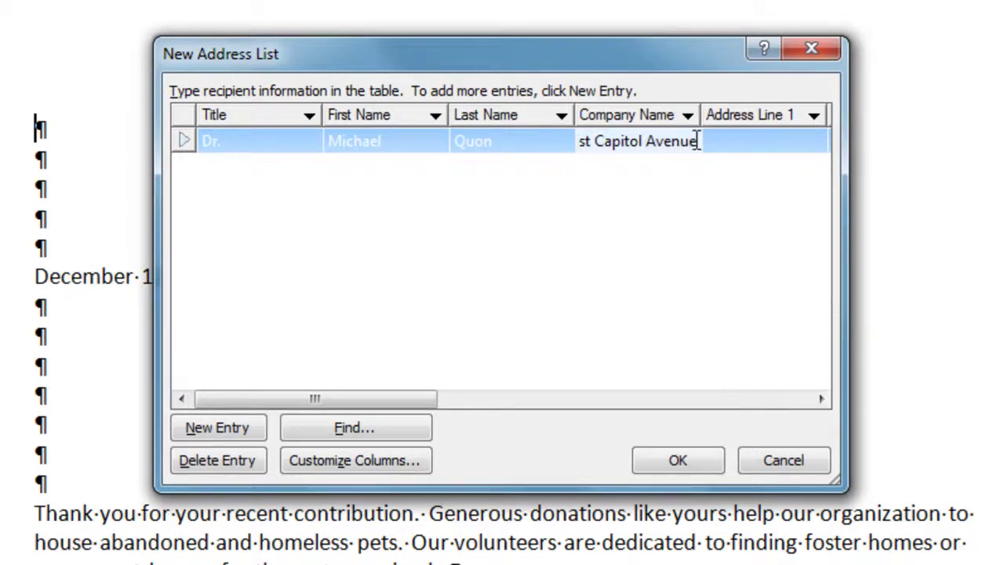
pyautogui.moveTo(698, 141); pyautogui.dragTo(530, 133)
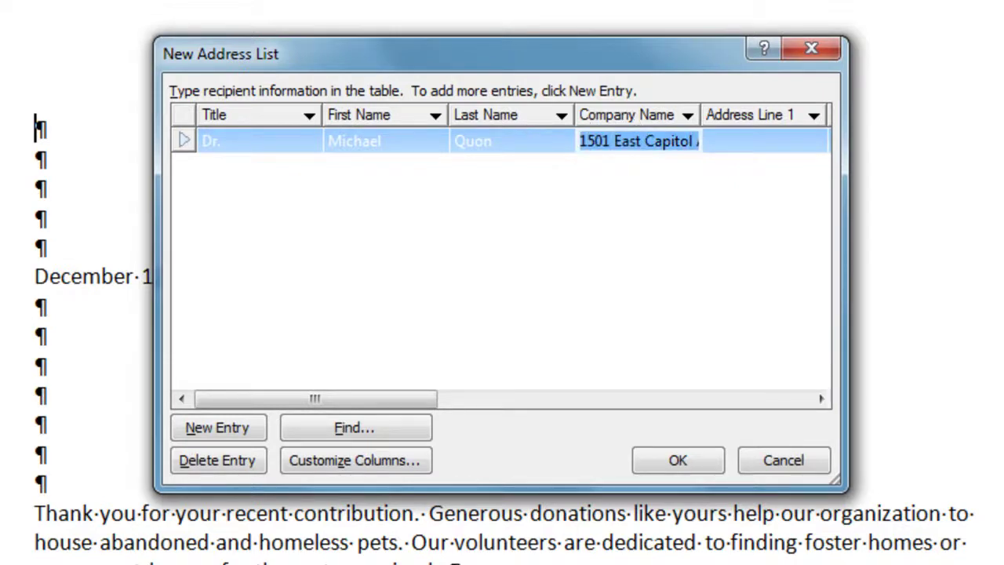
pyautogui.hotkey('ctrl', 'x')
pyautogui.press('Tab')
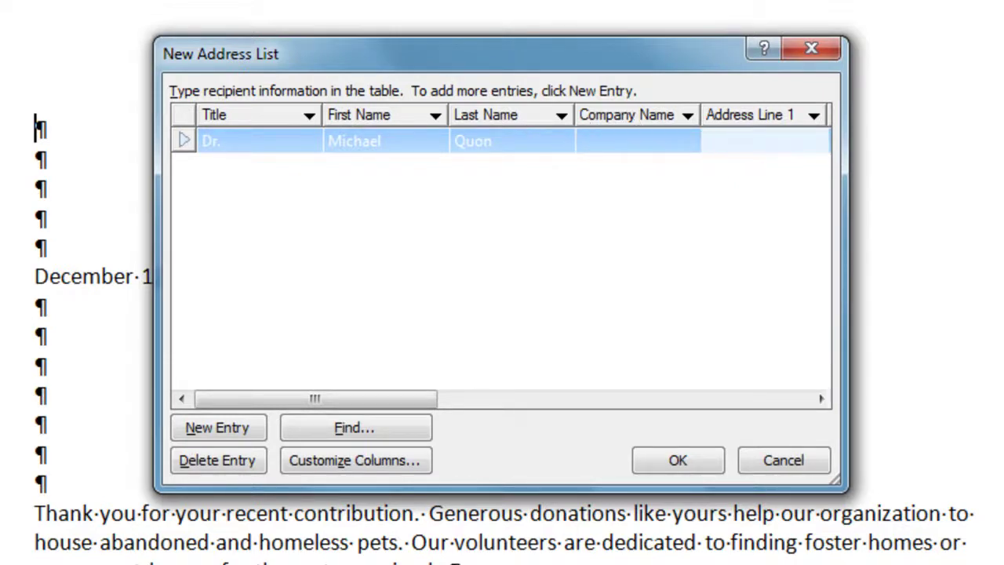
pyautogui.hotkey('ctrl', 'v')
pyautogui.press('Tab')
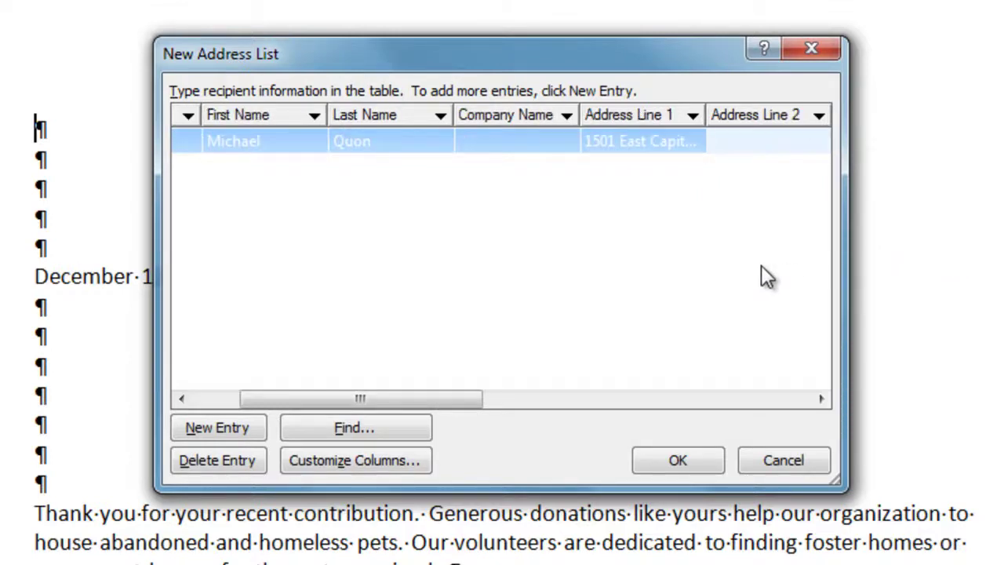
# Fill in the first recipient's city, state and ZIP code, leaving Address Line 2 blank.
pyautogui.press('Tab')
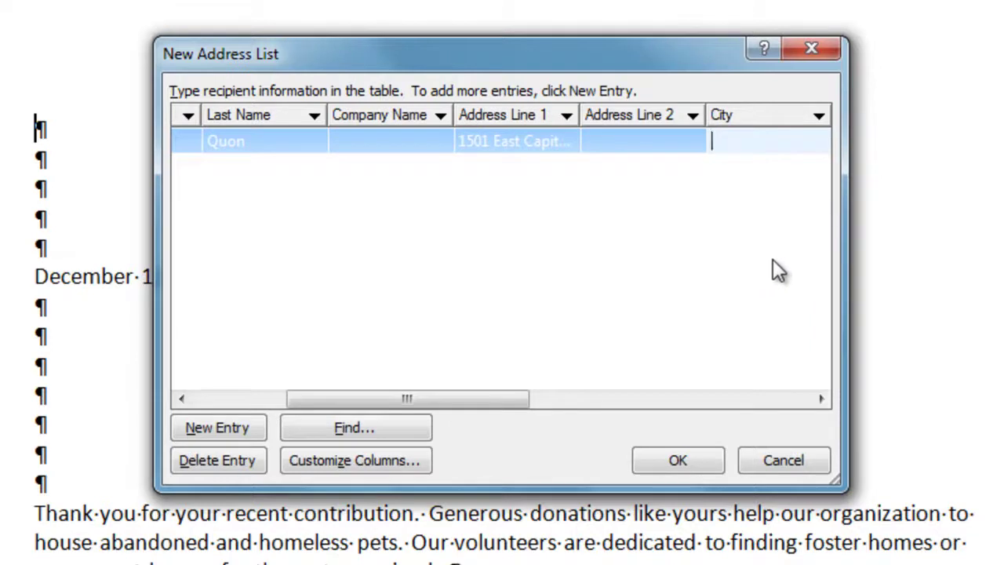
pyautogui.write('Bismarck')
pyautogui.press('Tab')
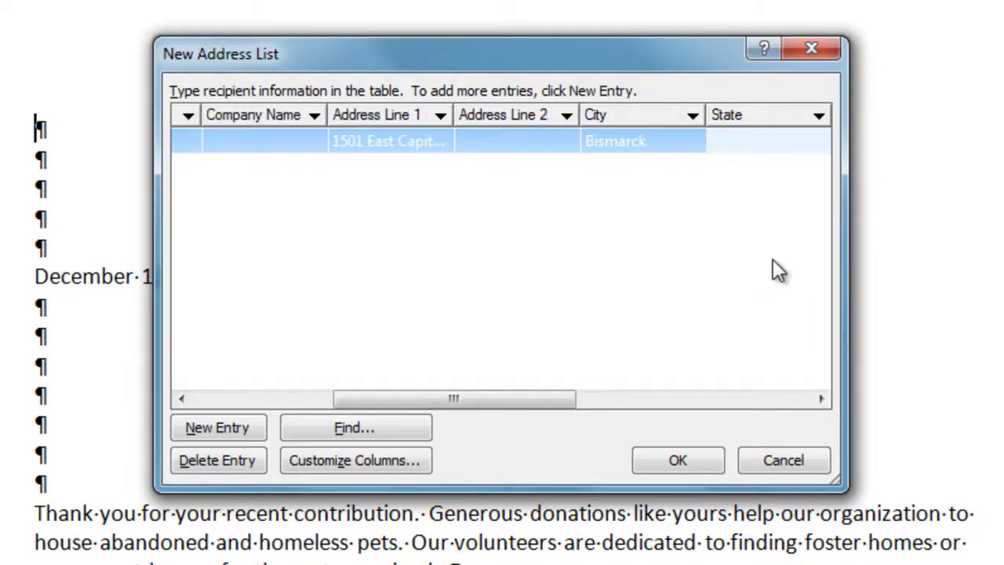
pyautogui.write('ND')
pyautogui.press('Tab')
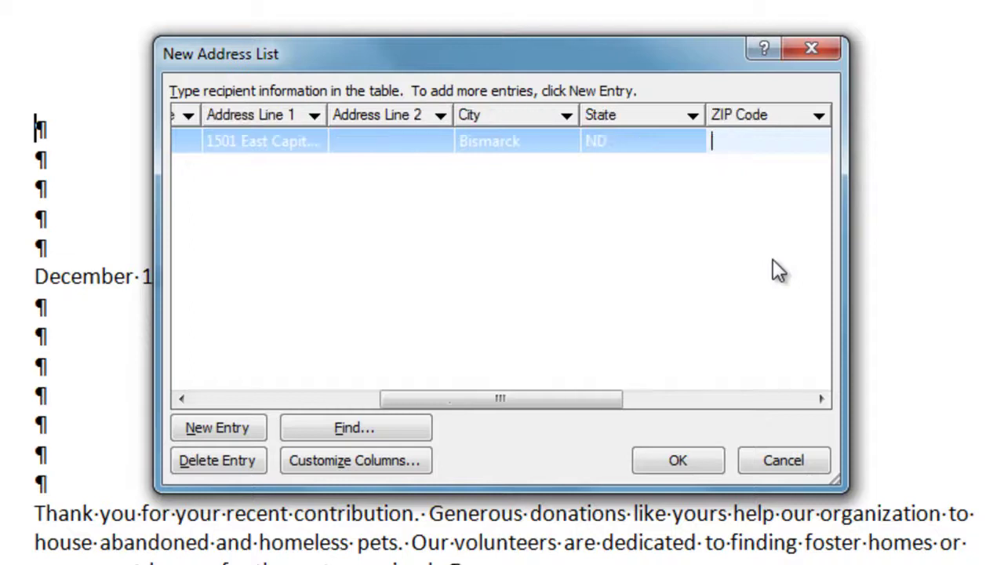
pyautogui.write('58501')
# Add a second recipient entry with the title Ms. and the person's first and last name.
pyautogui.click(232, 428)
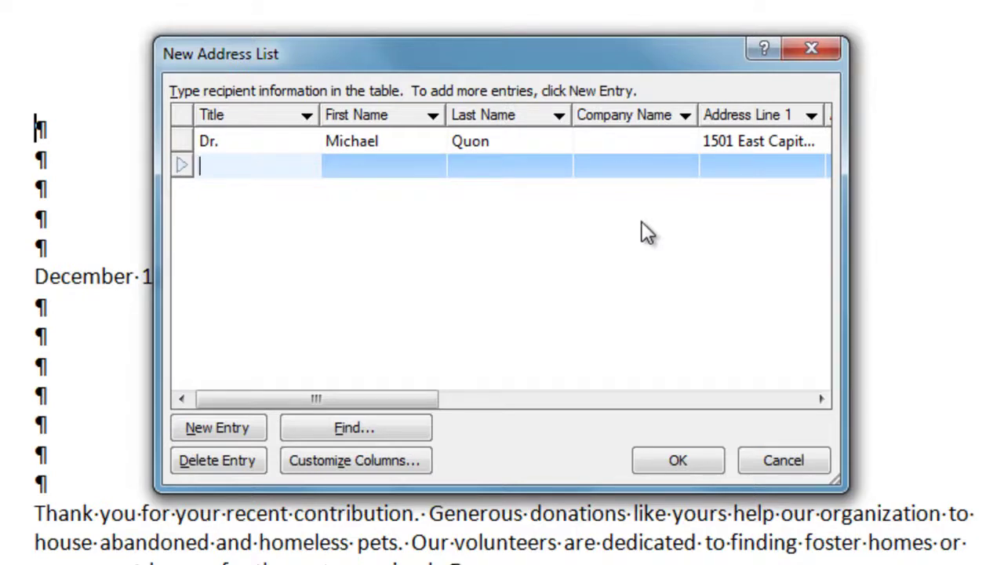
pyautogui.write('Ms.')
pyautogui.press('Tab')
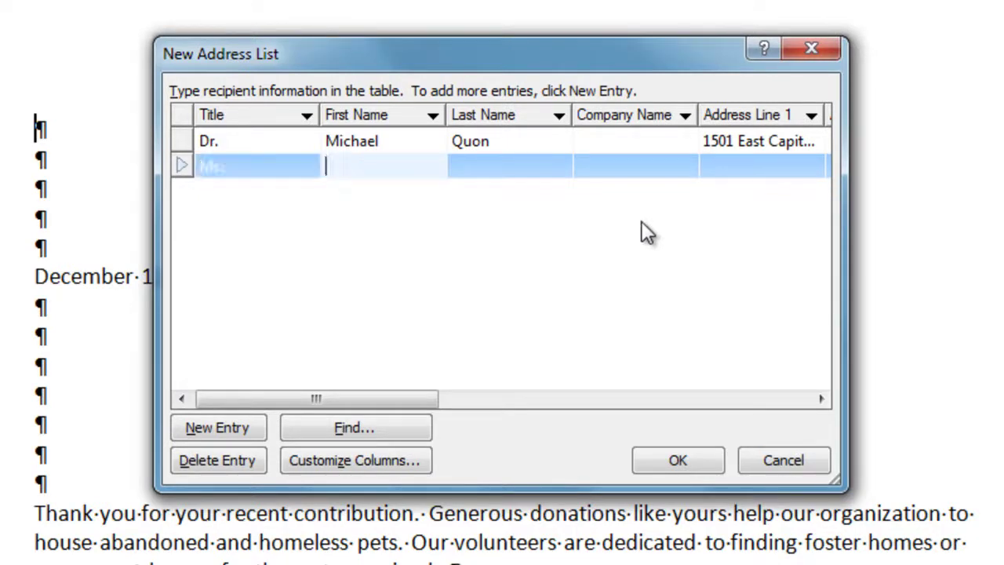
pyautogui.write('Maryanne')
pyautogui.press('Tab')
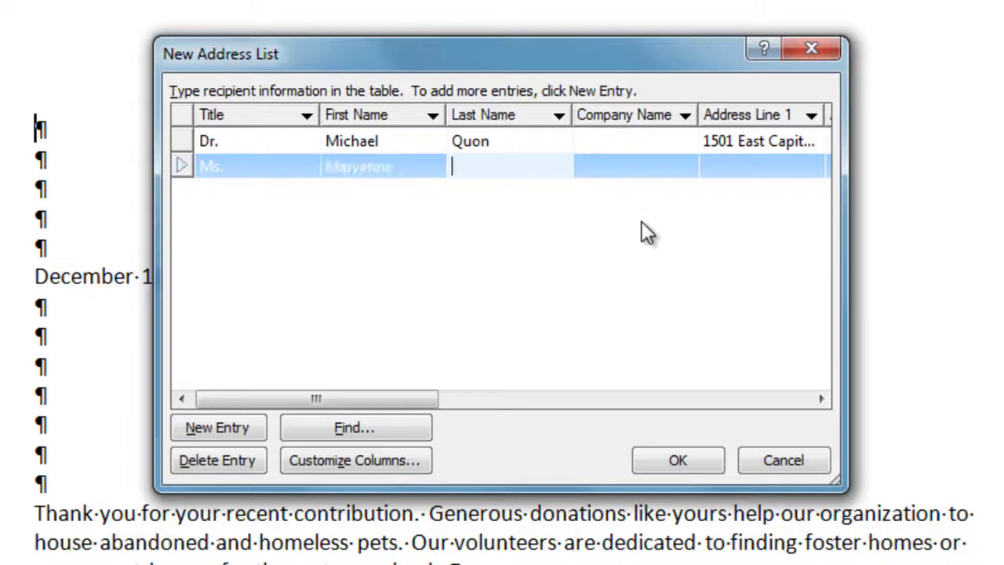
pyautogui.write('Coltwell')
# Fill in the second recipient's Address Line 1, city, state and ZIP code, leaving Company Name and Address Line 2 blank.
pyautogui.press('Tab')
pyautogui.press('Tab')
pyautogui.write('31 Anthony Avenue')
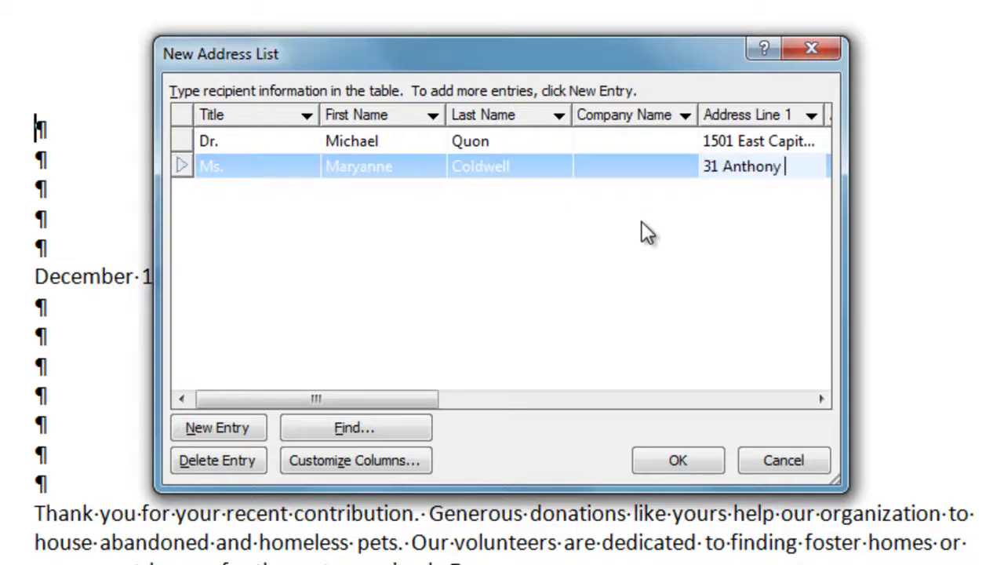
pyautogui.press('Tab')
pyautogui.press('Tab')
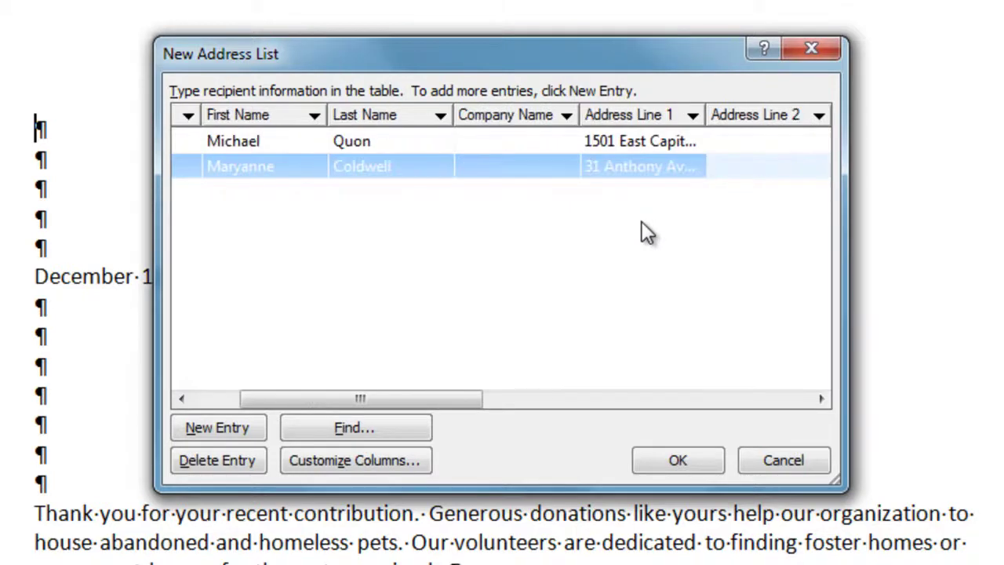
pyautogui.write('Augusta')
pyautogui.press('Tab')
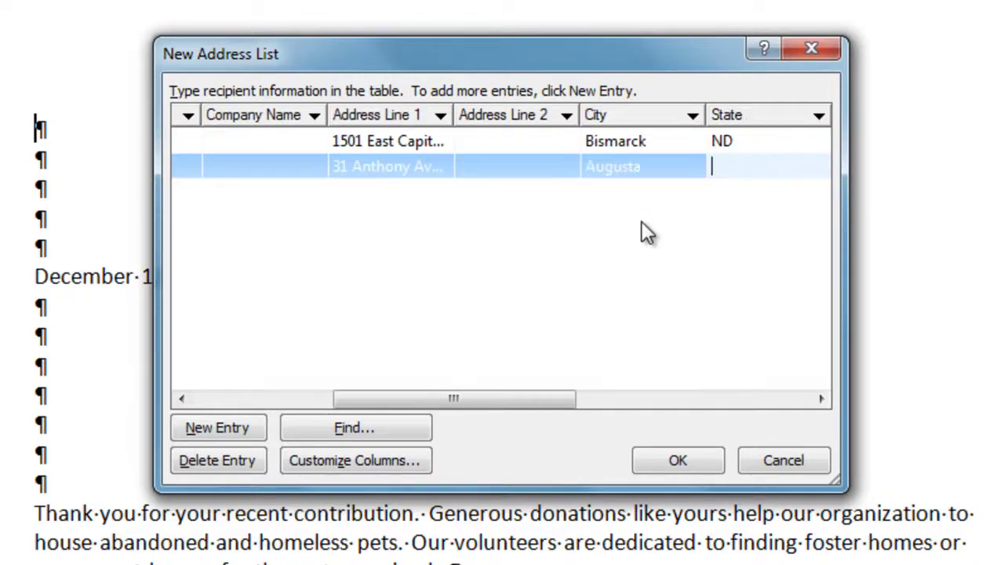
pyautogui.write('ME')
pyautogui.press('Tab')
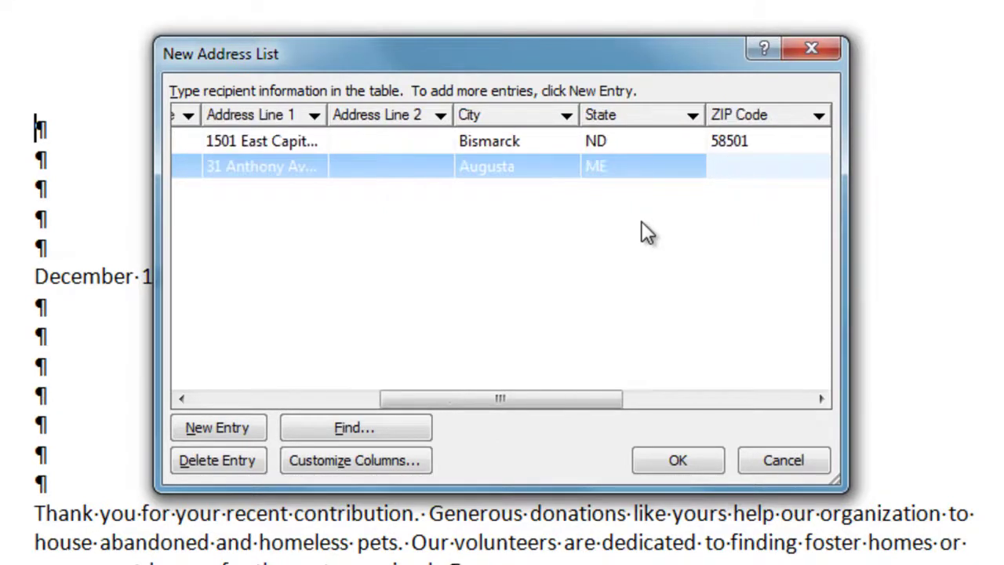
pyautogui.write('04330')
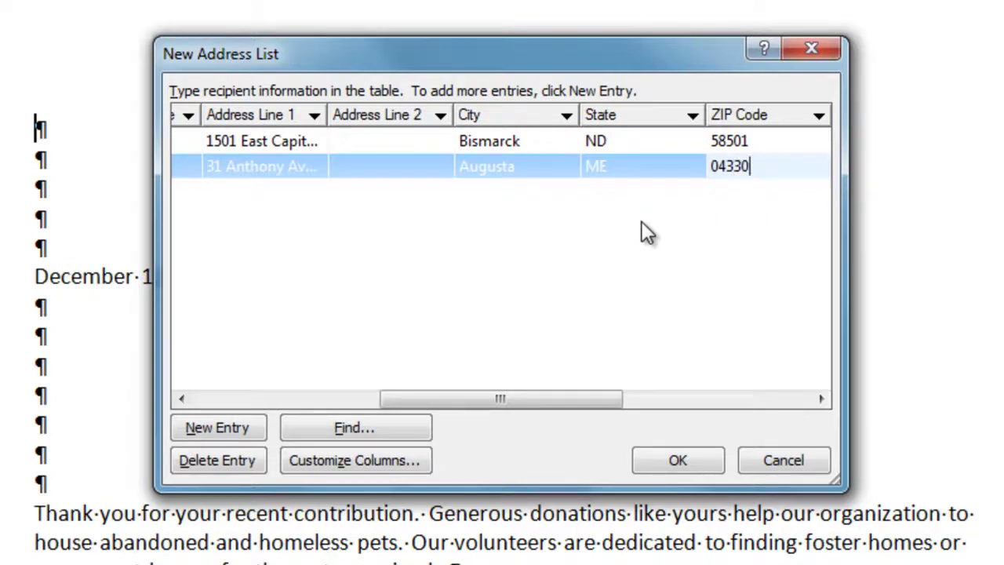
# Finish the address list and save it as practice-112-data-letter in My Data Sources, replacing the existing file.
pyautogui.click(693, 465)
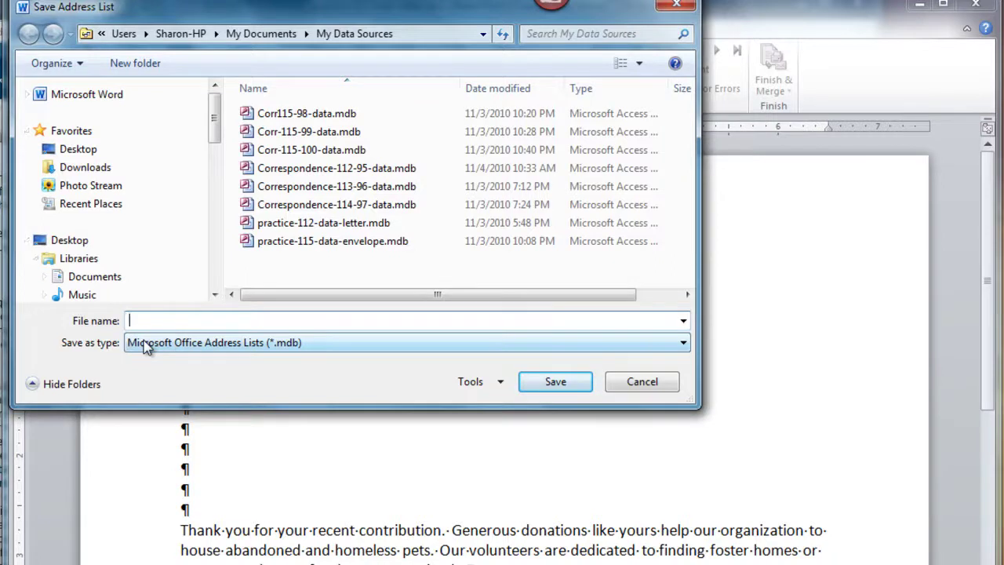
pyautogui.write('practice-112')
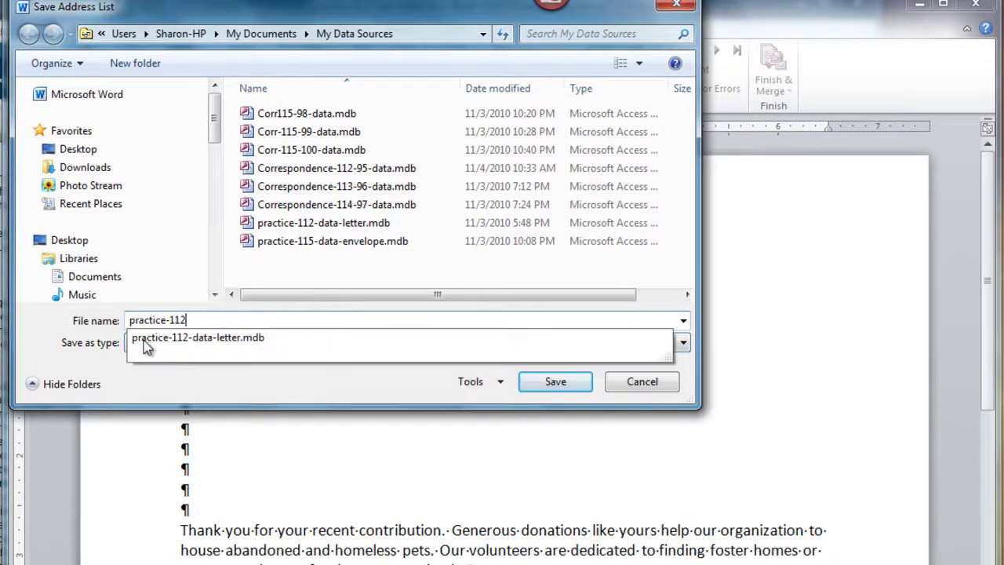
pyautogui.write('-data-letter')
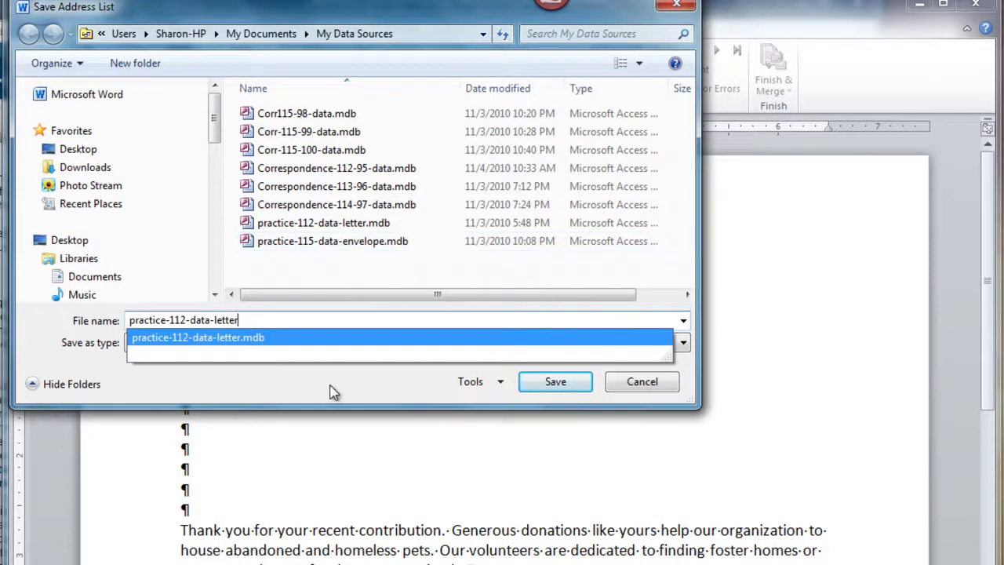
pyautogui.click(554, 384)
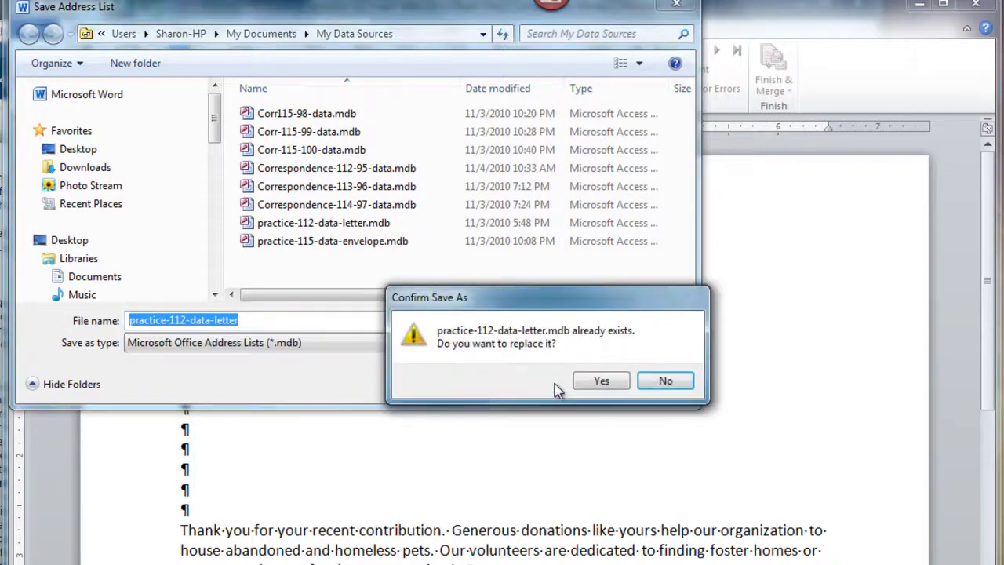
pyautogui.click(605, 388)
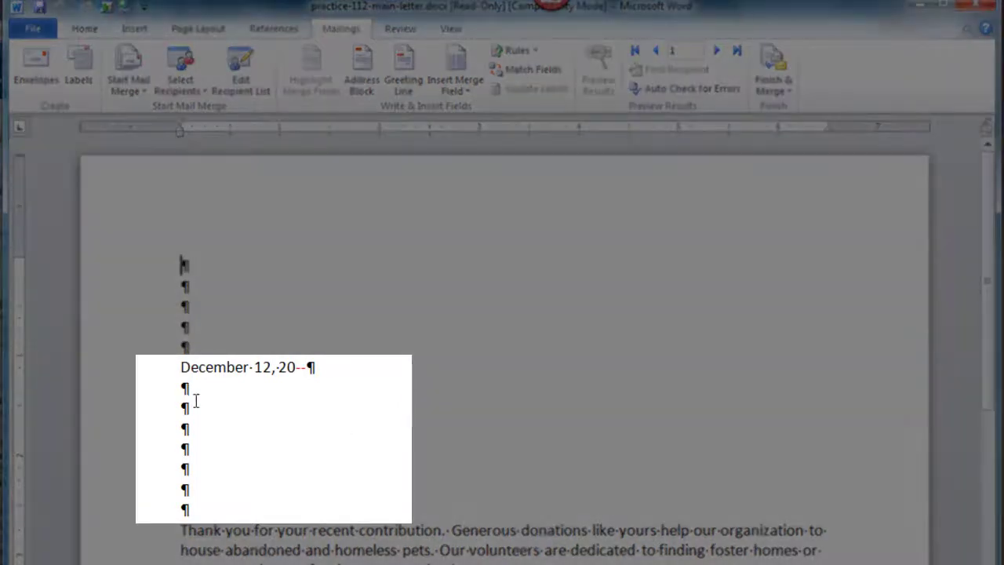
# Insert an address block with the default format at the fourth paragraph mark below the date.
pyautogui.click(178, 449)
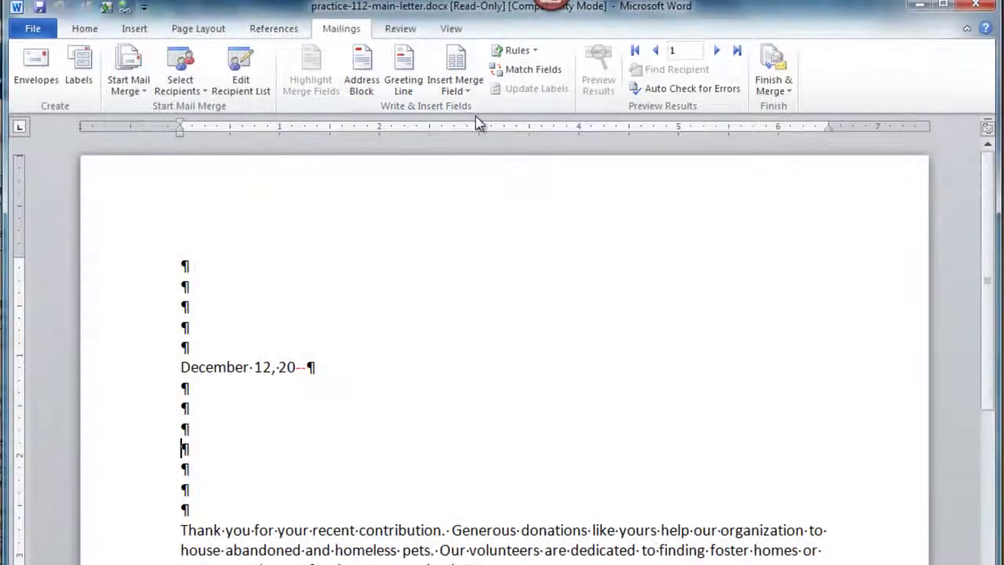
pyautogui.click(363, 86)
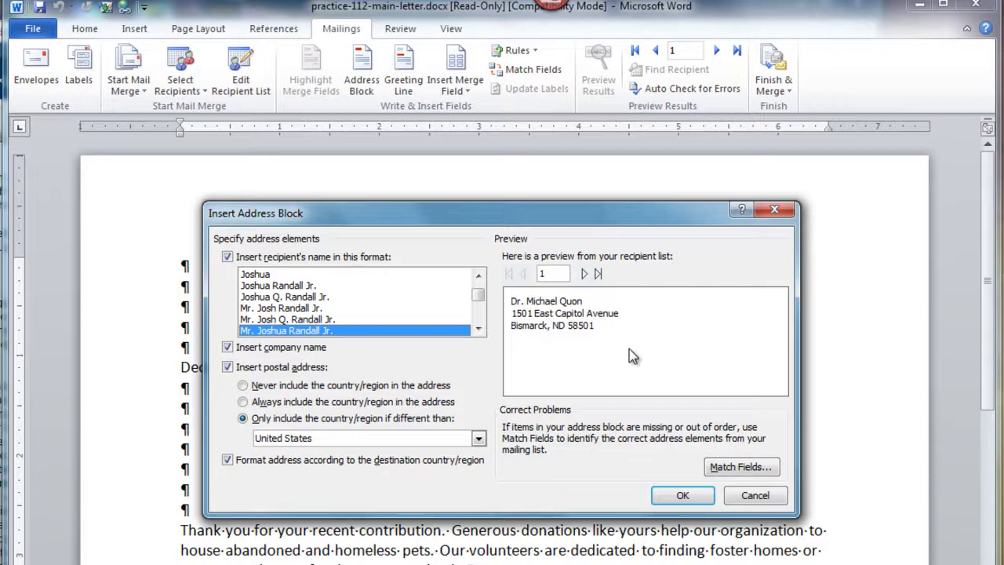
pyautogui.click(682, 496)
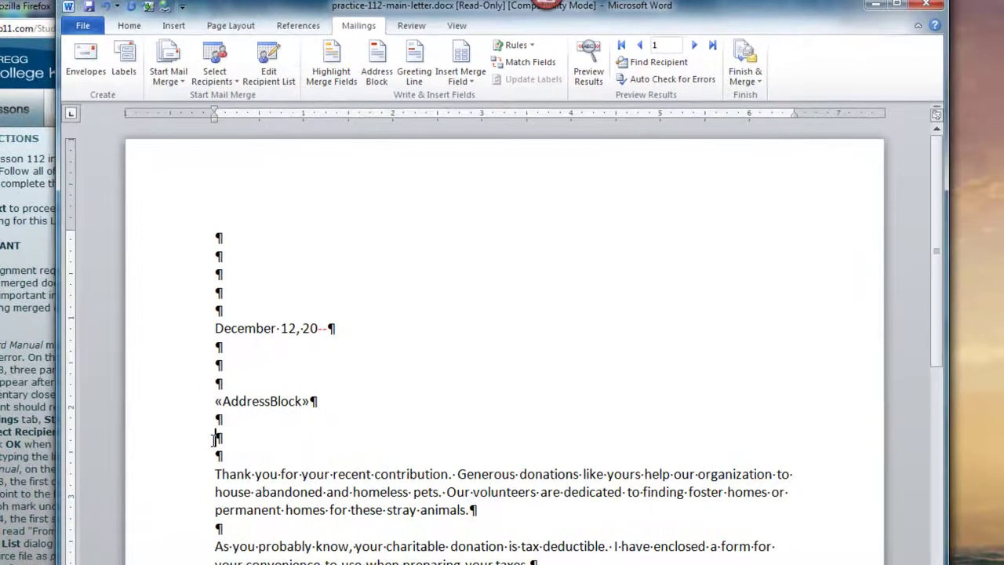
# Insert a greeting line ending in a colon at the second paragraph mark below the address block.
pyautogui.click(213, 438)
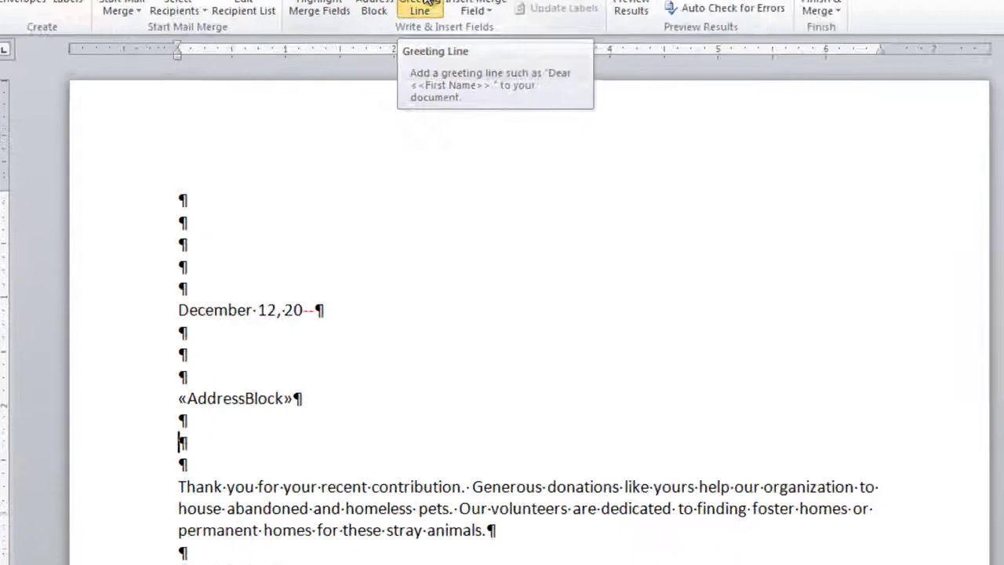
pyautogui.click(420, 69)
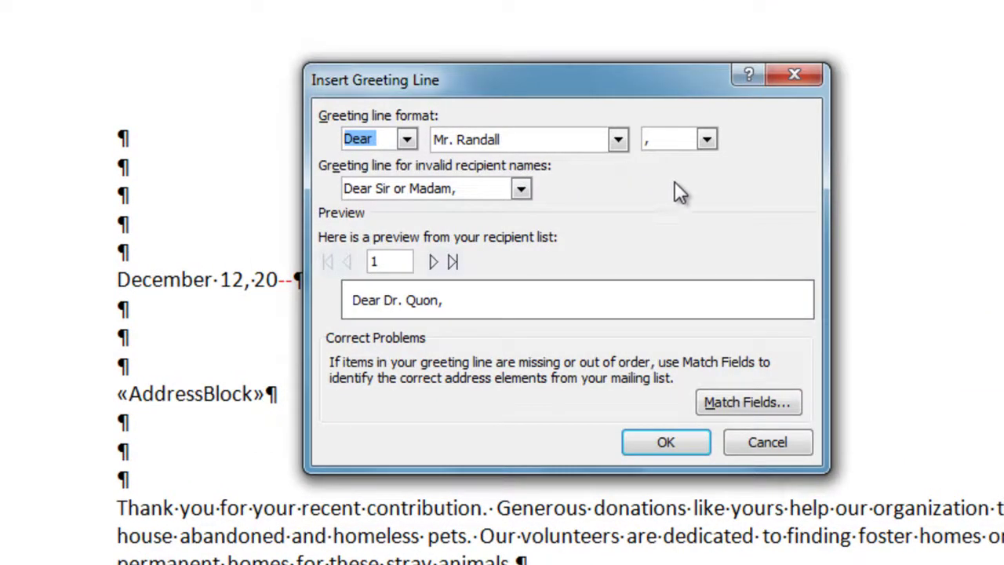
pyautogui.click(705, 143)
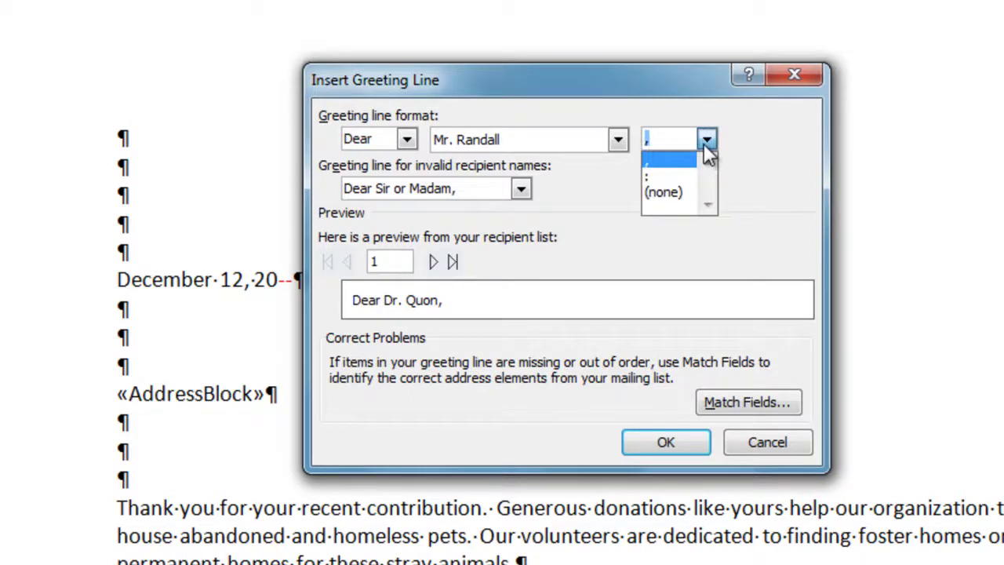
pyautogui.click(676, 177)
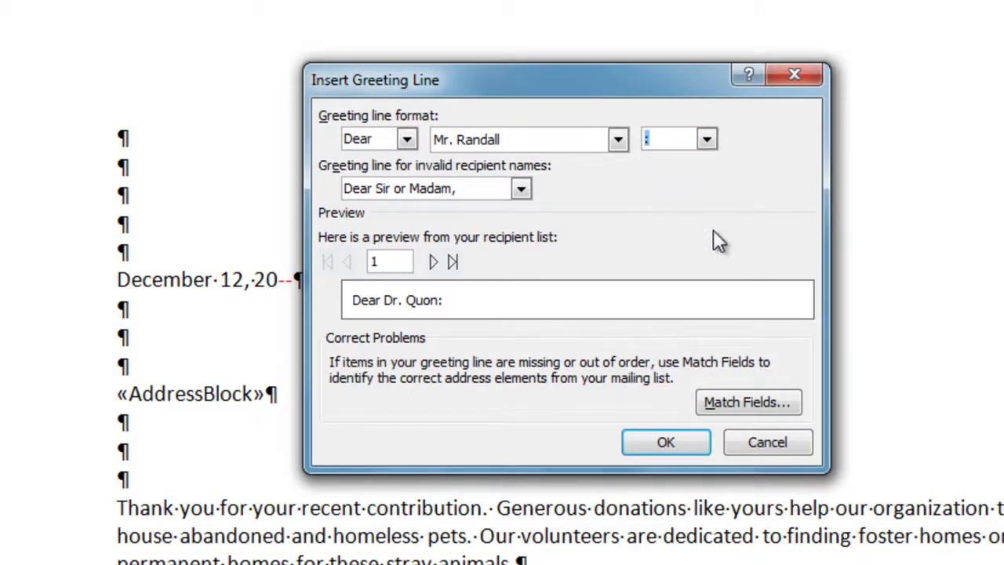
pyautogui.click(667, 441)
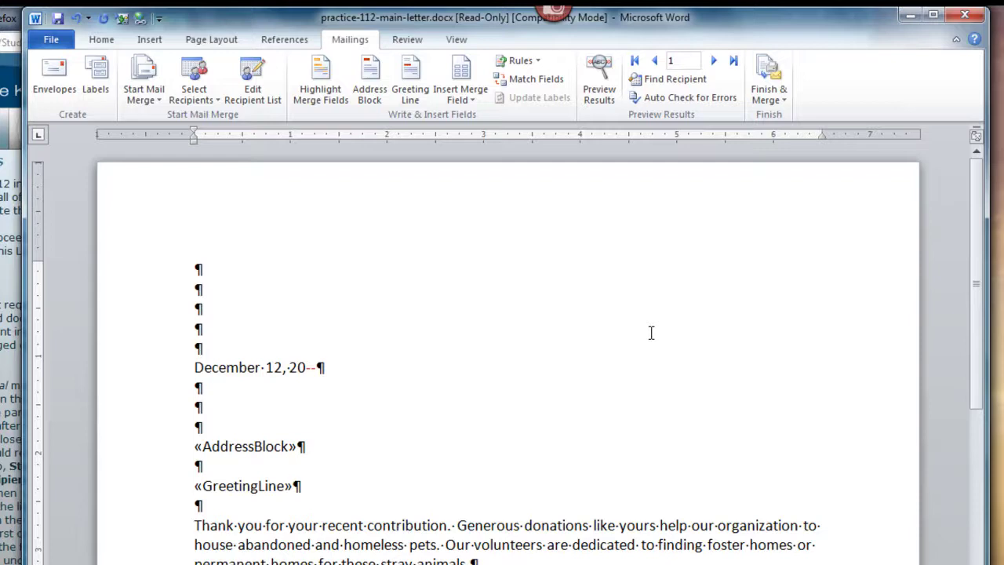
# Preview the letter for both recipients and merge all records into a new document of individual letters.
pyautogui.click(601, 92)
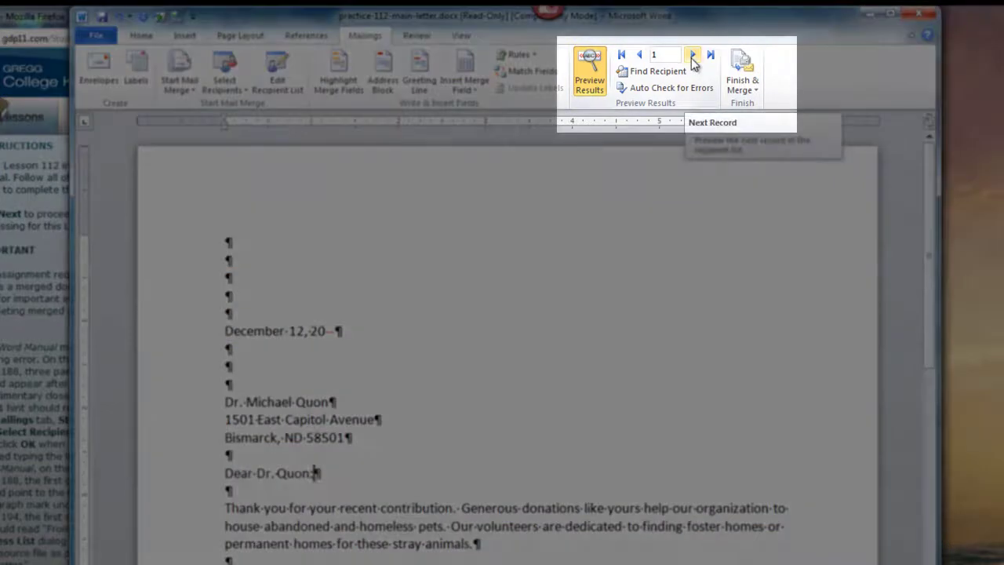
pyautogui.click(693, 55)
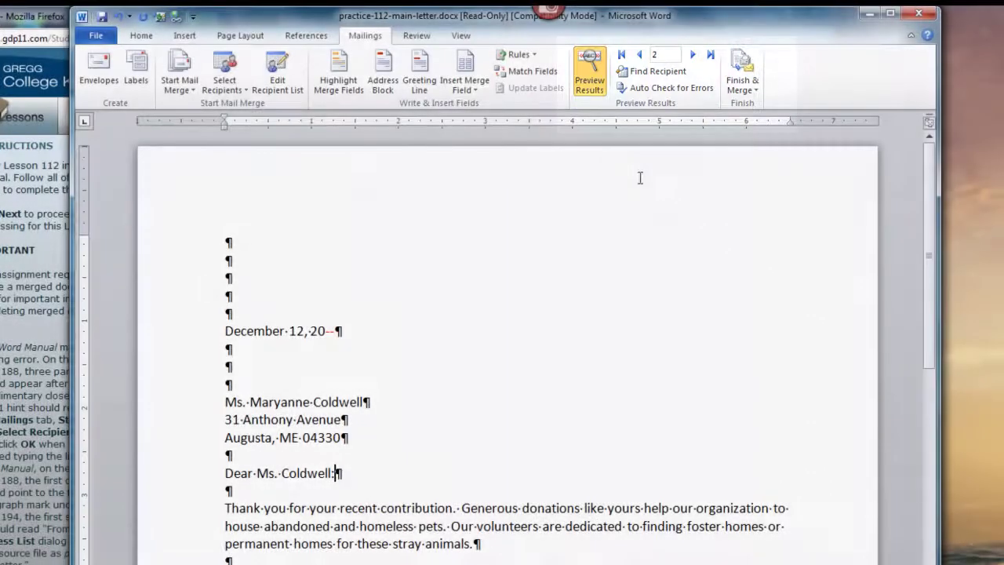
pyautogui.click(758, 92)
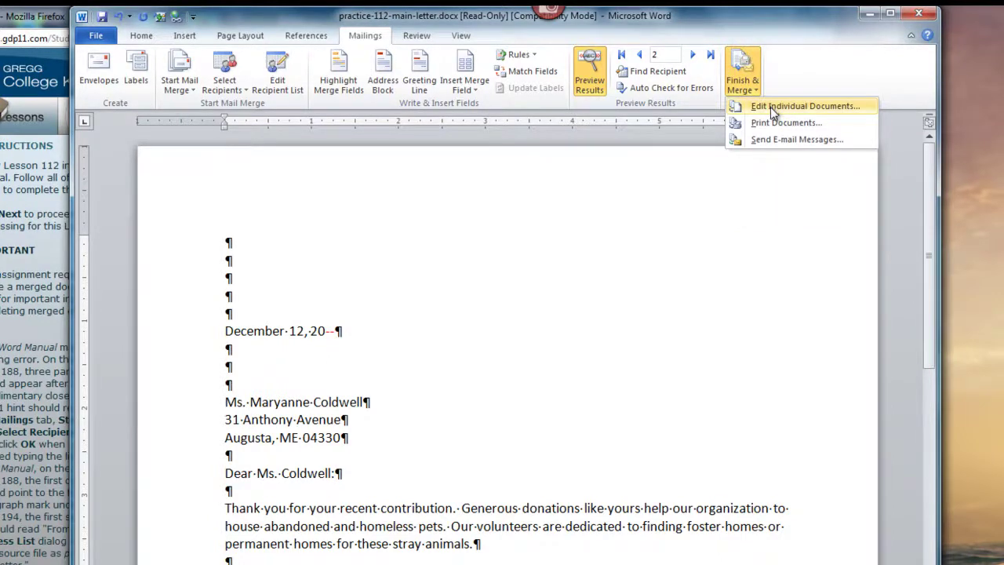
pyautogui.click(836, 107)
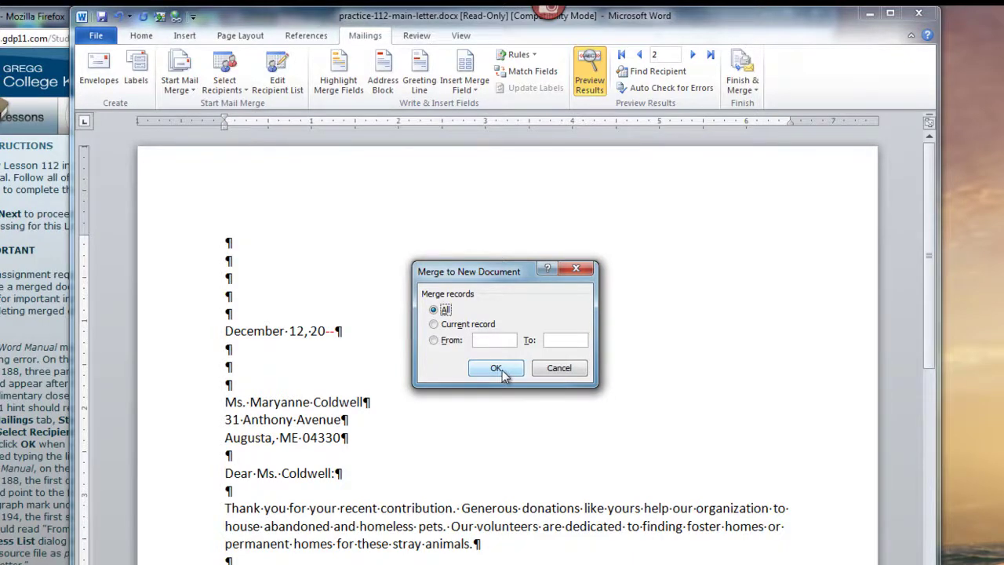
pyautogui.click(496, 368)
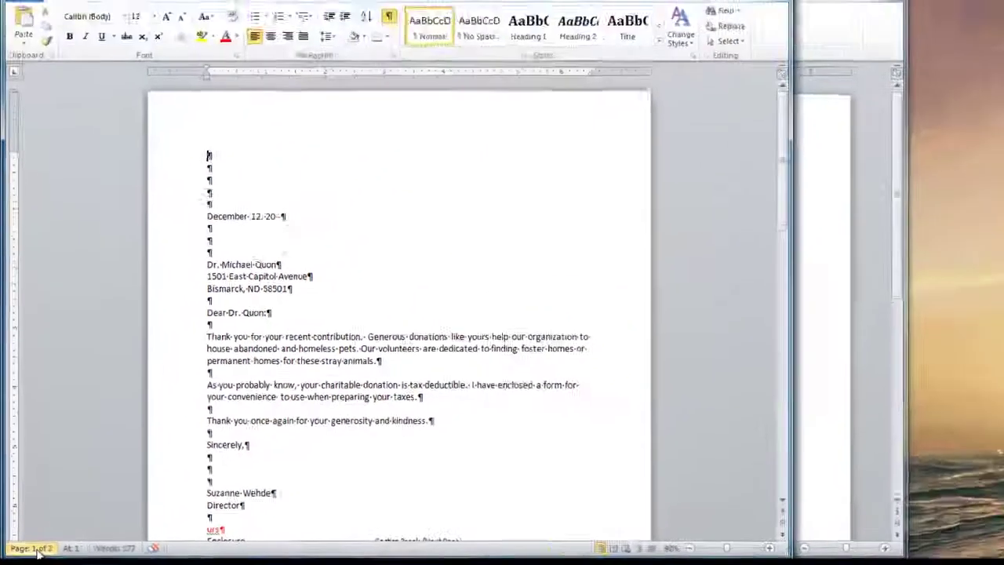
# Look through the merged letters, bring the main letter forward beside them, and turn off its merge results preview.
pyautogui.moveTo(783, 163); pyautogui.dragTo(767, 409)
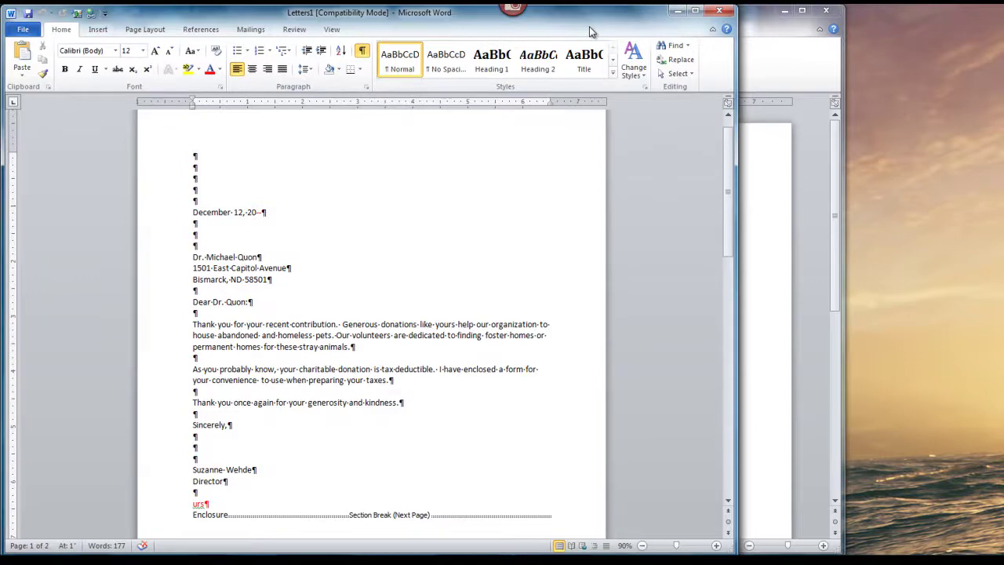
pyautogui.click(753, 30)
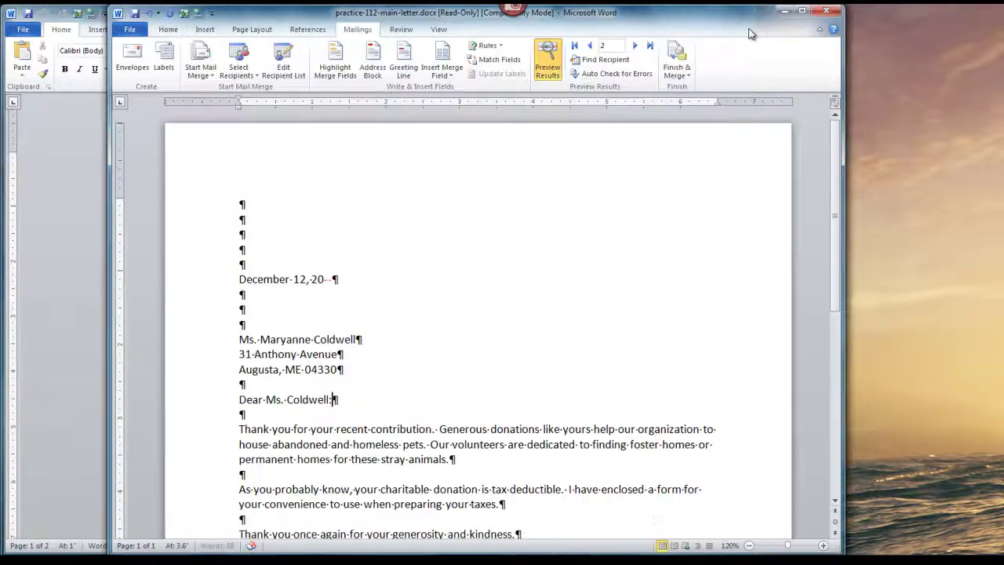
pyautogui.moveTo(788, 21); pyautogui.dragTo(917, 23)
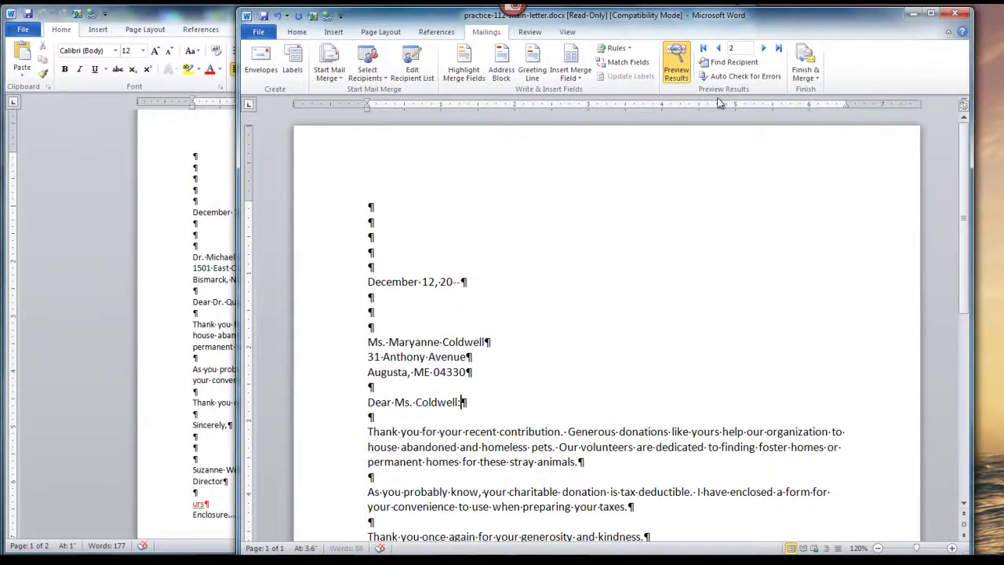
pyautogui.click(678, 76)
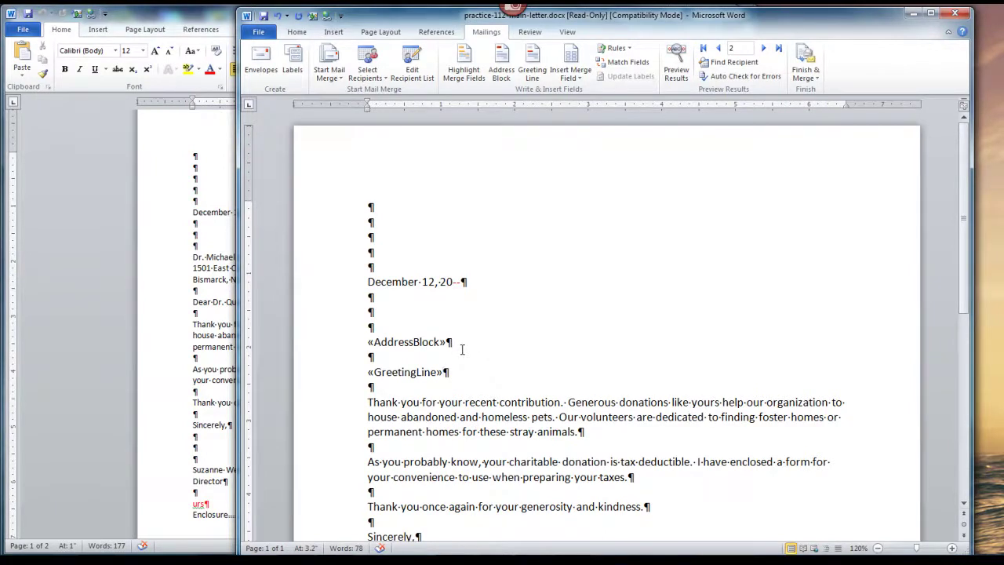
# Save the merged letters as practice-112-letter.docx in the 119-GDP11e-Docs folder, replacing the existing file, and close the document.
pyautogui.click(118, 314)
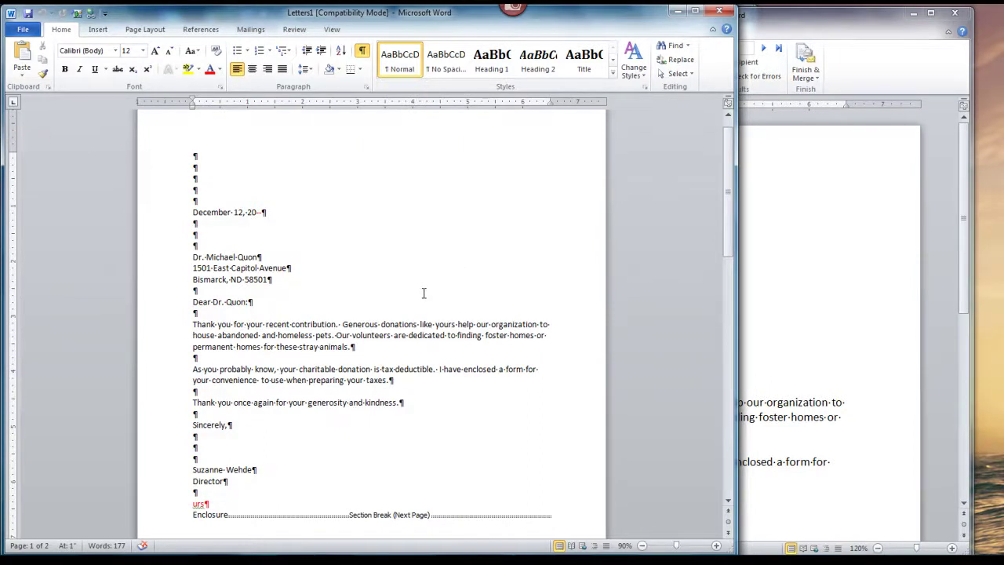
pyautogui.press('F12')
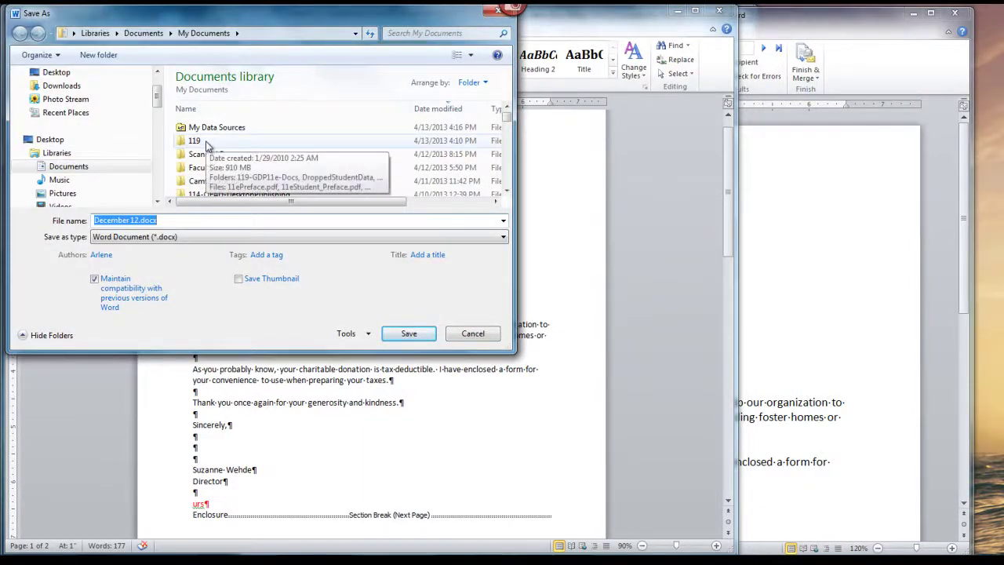
pyautogui.doubleClick(208, 144)
pyautogui.doubleClick(210, 142)
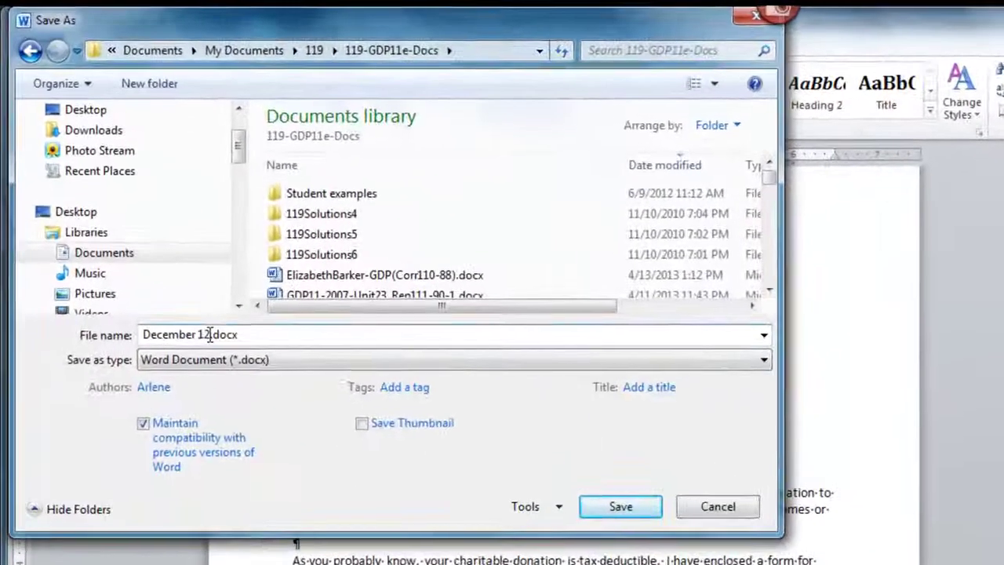
pyautogui.moveTo(208, 334); pyautogui.dragTo(112, 336)
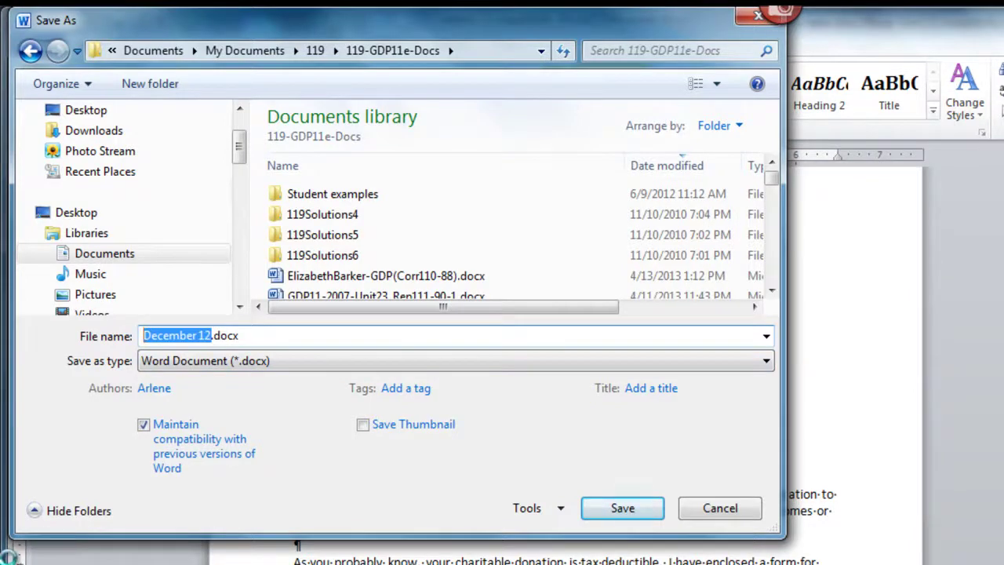
pyautogui.write('practice-')
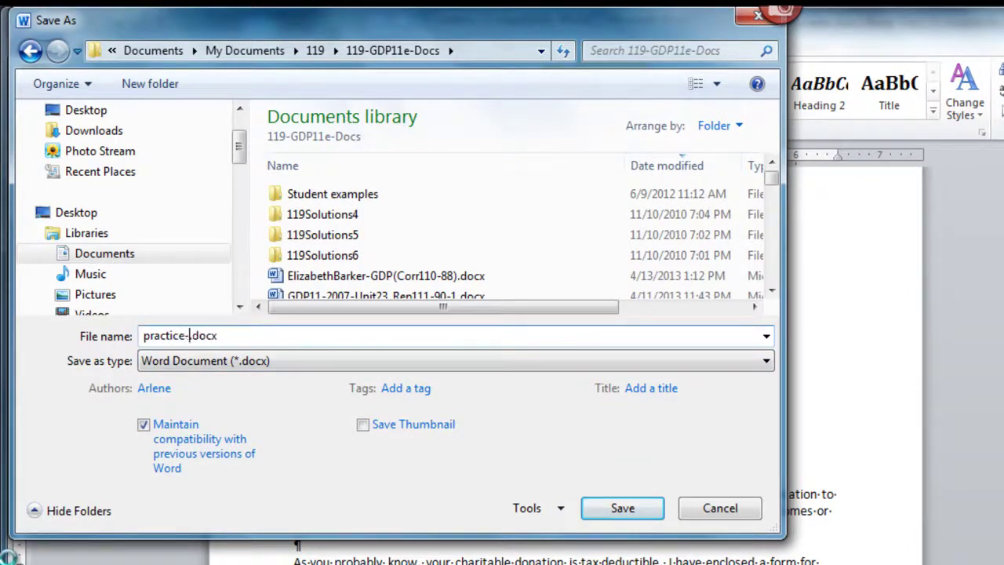
pyautogui.write('112-letter')
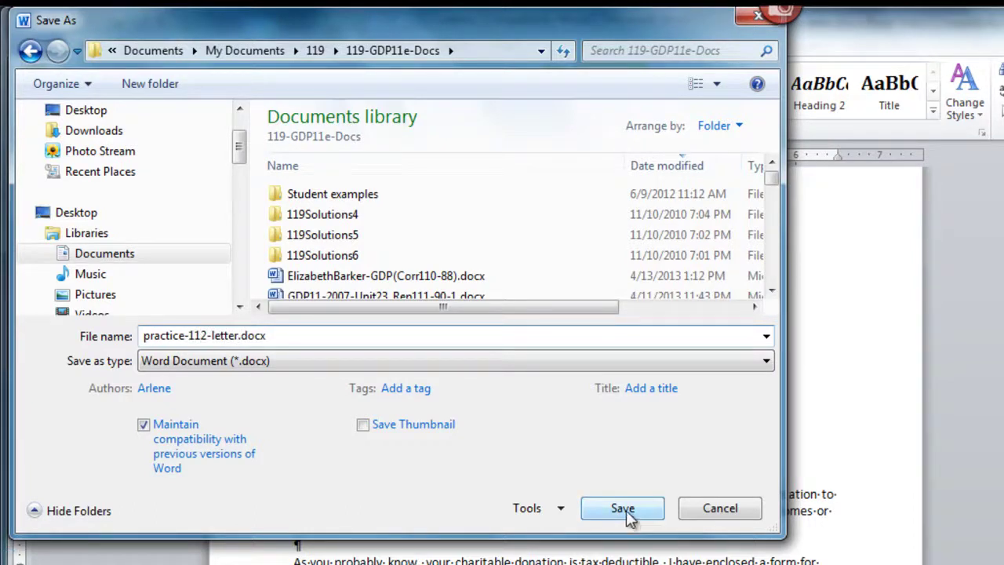
pyautogui.click(624, 508)
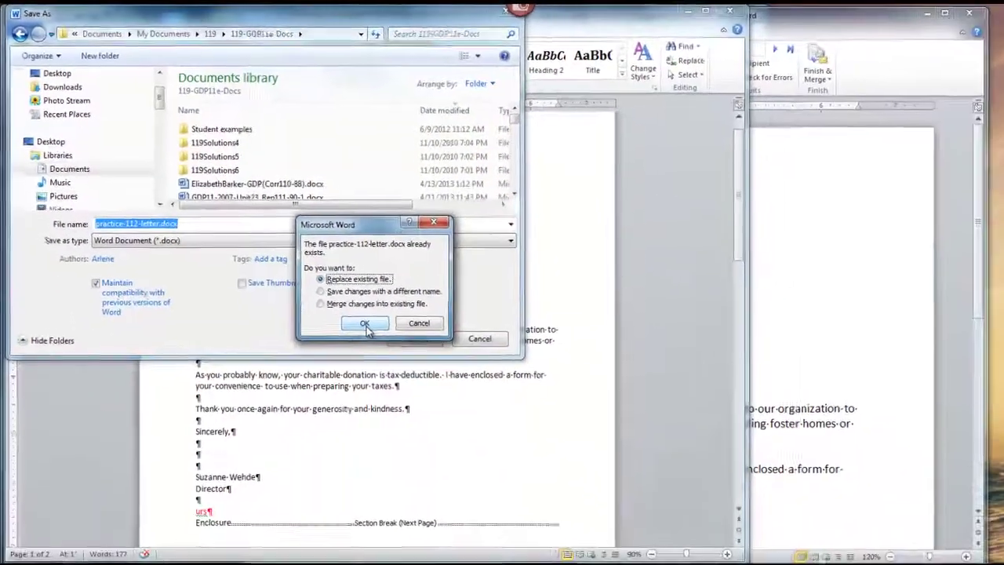
pyautogui.click(499, 446)
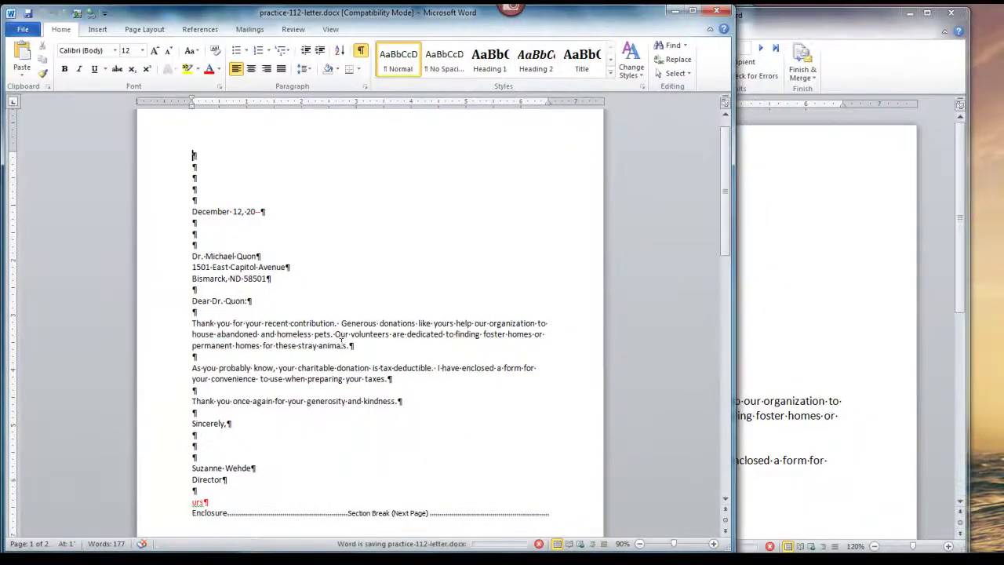
pyautogui.click(716, 14)
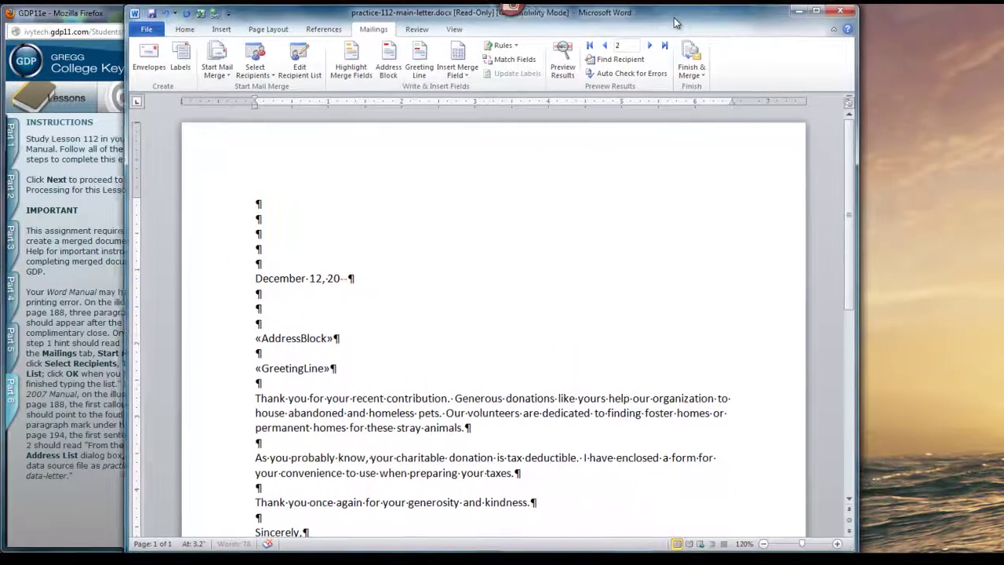
# Save the main letter as practice-112-main-letter.docx in the 119-GDP11e-Docs folder and close it.
pyautogui.moveTo(675, 18); pyautogui.dragTo(661, 19)
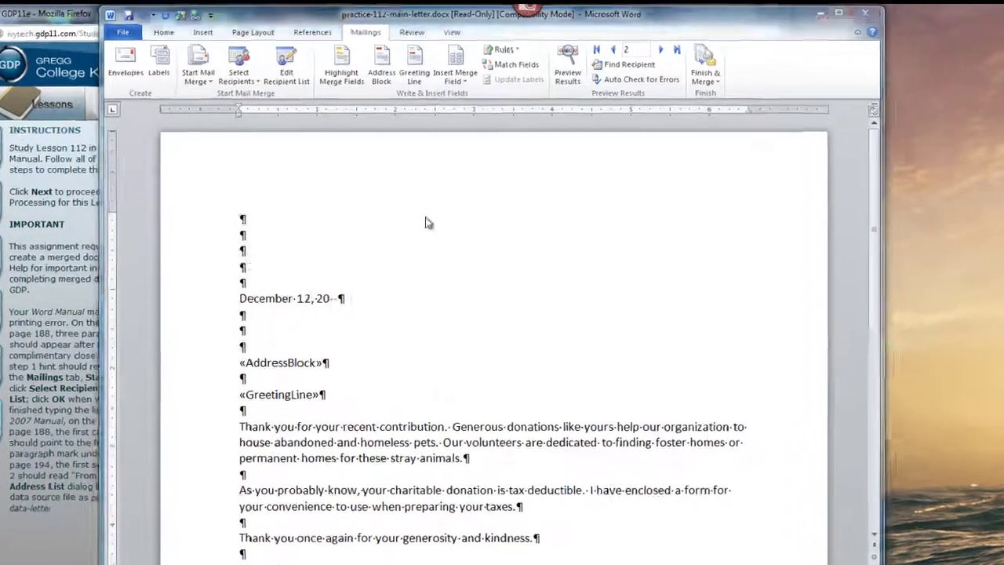
pyautogui.press('F12')
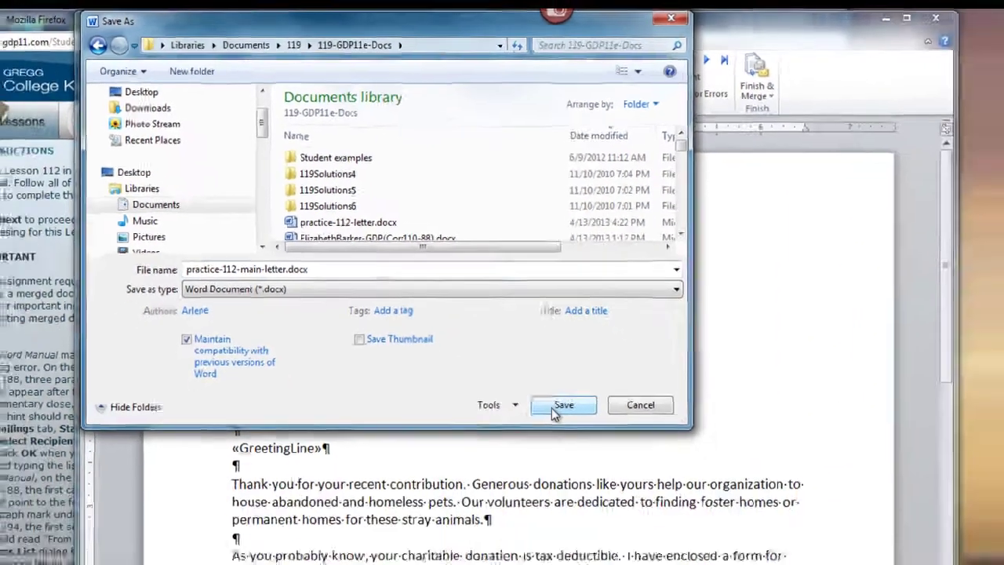
pyautogui.click(635, 494)
pyautogui.click(812, 22)
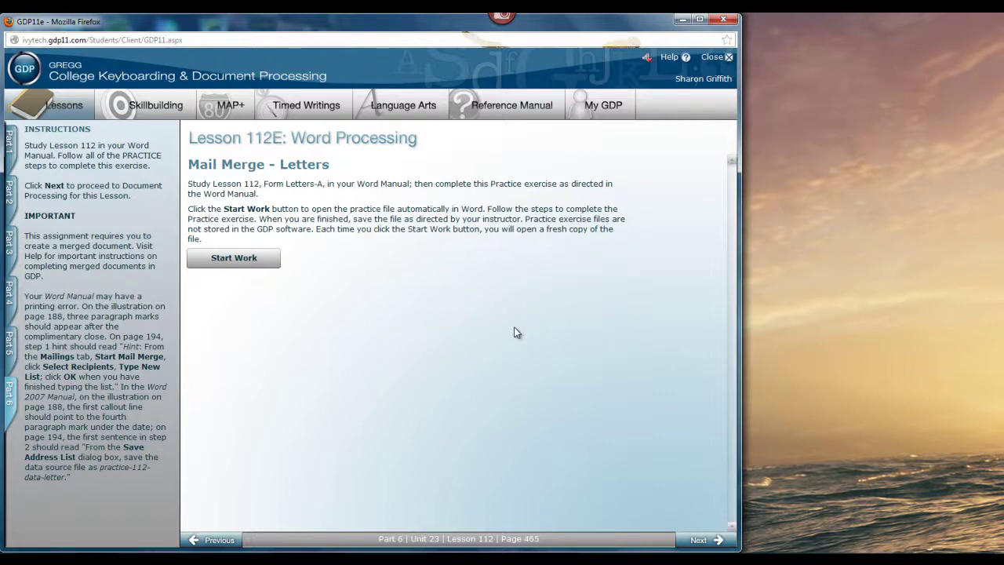
# Open the Part 6 lesson outline on the GDP course page in Firefox.
pyautogui.click(9, 400)
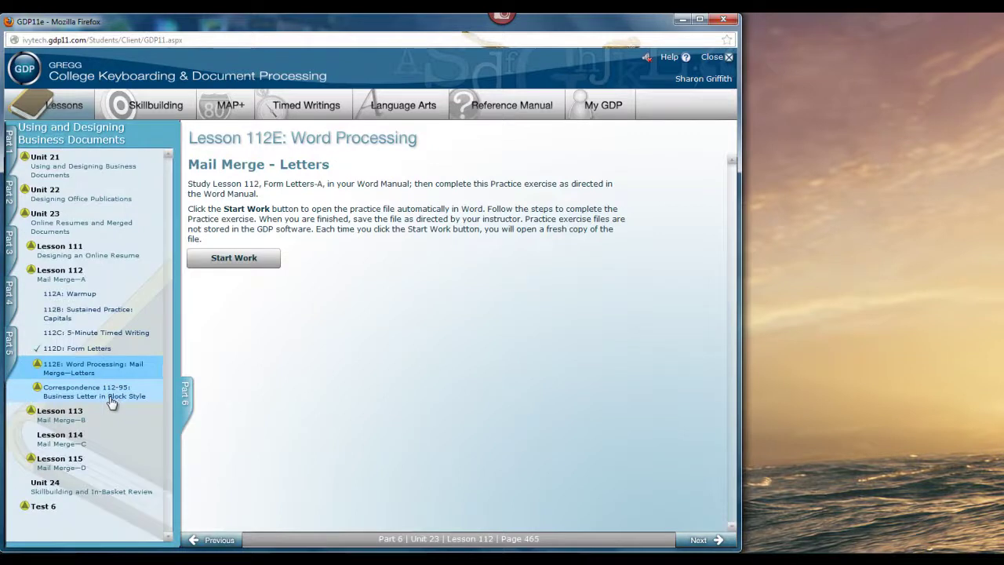